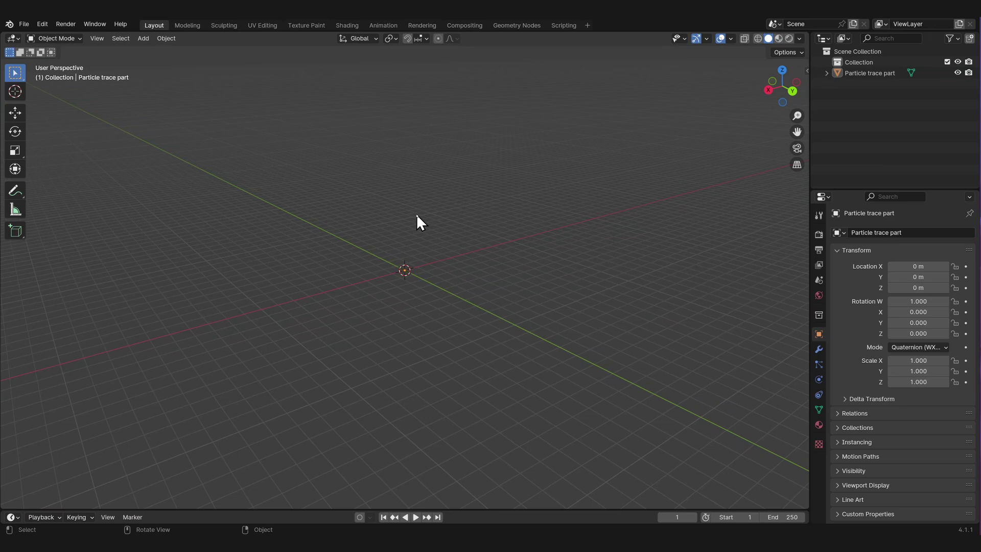
Import the ac-40_80.gltf file as a glTF 2.0 model and leave the imported object deselected.
left_click(24, 24)
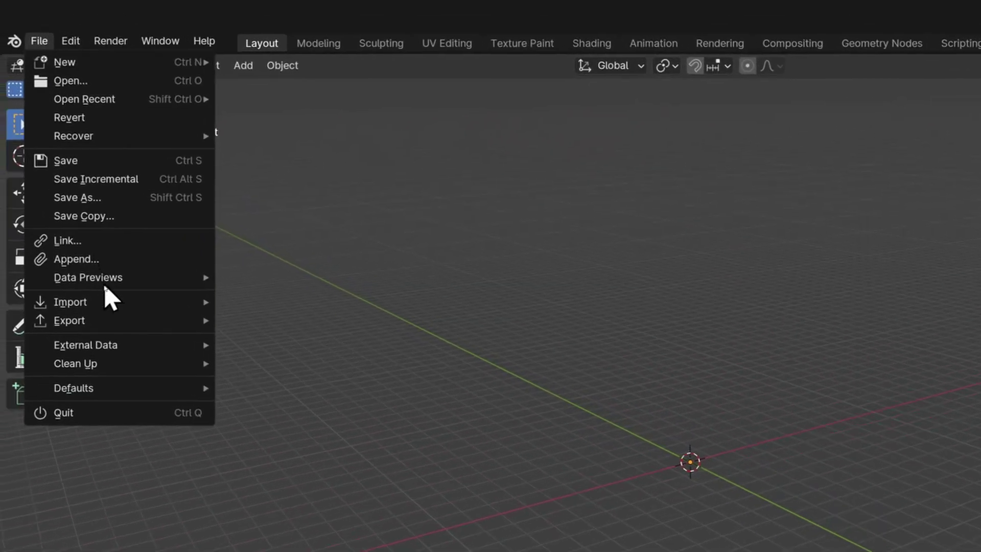
mouse_move(108, 302)
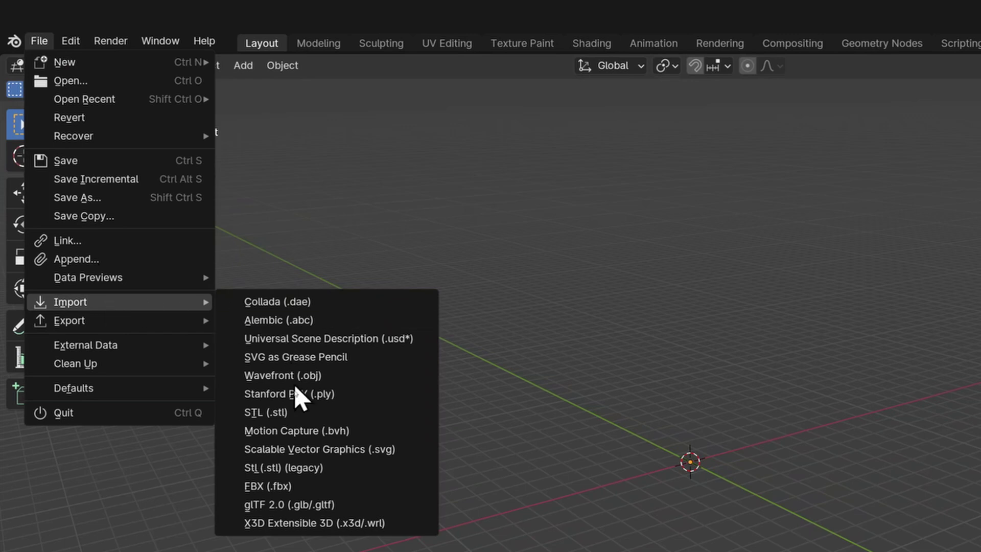
left_click(317, 505)
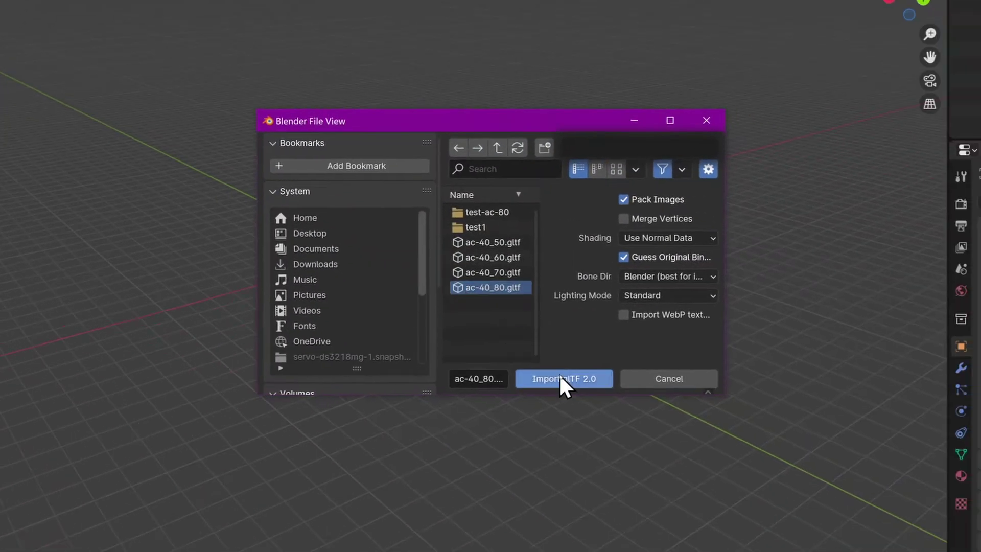
left_click(560, 375)
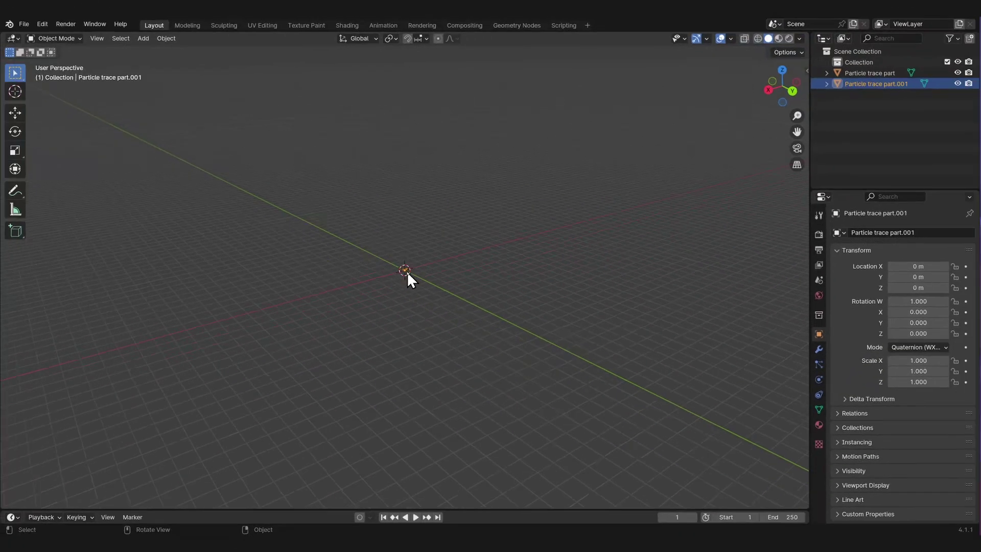
left_click(131, 164)
Create a folder named Vuforia CFD Tutorial and save the Blender file inside it.
left_click(24, 24)
left_click(45, 109)
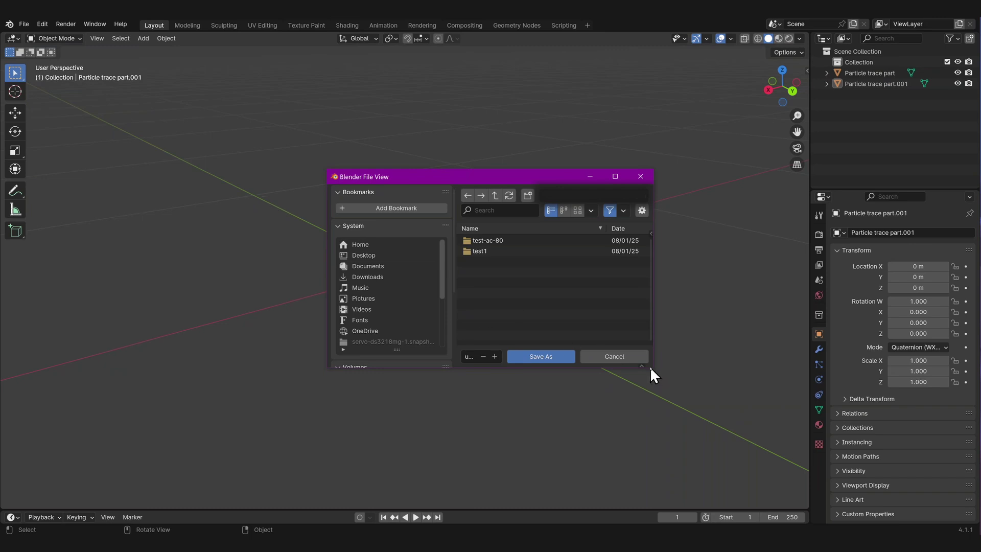
left_click_drag(654, 375, 751, 422)
right_click(573, 319)
left_click(573, 319)
type("Vuforia")
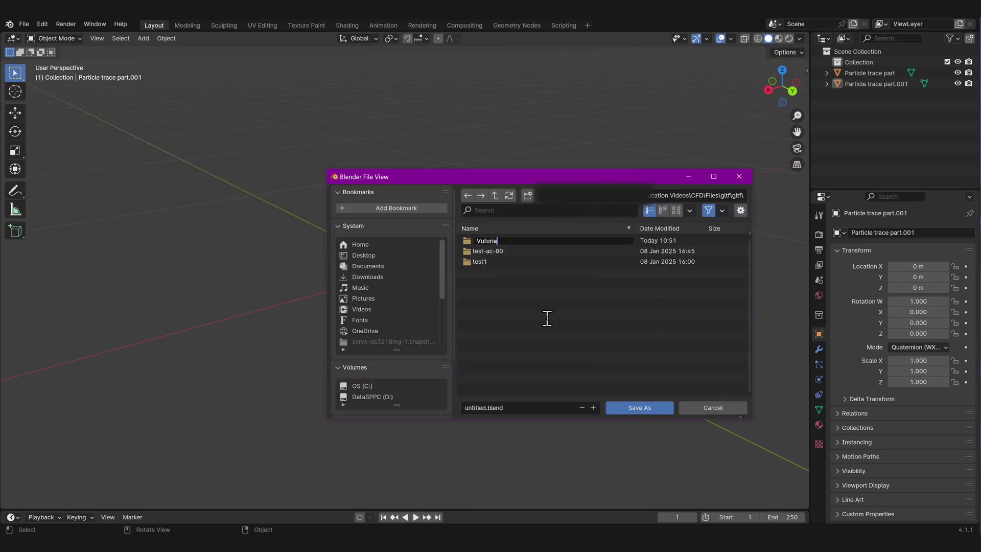
type(" CFD Test")
key("Return")
left_click(634, 407)
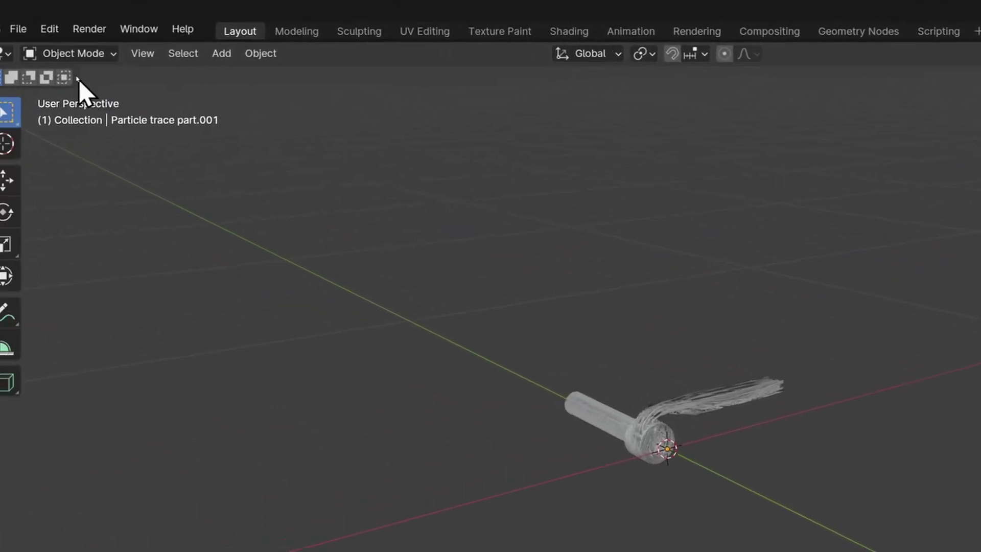
Unpack the packed external files, writing them to the current directory and overwriting existing files.
left_click(41, 44)
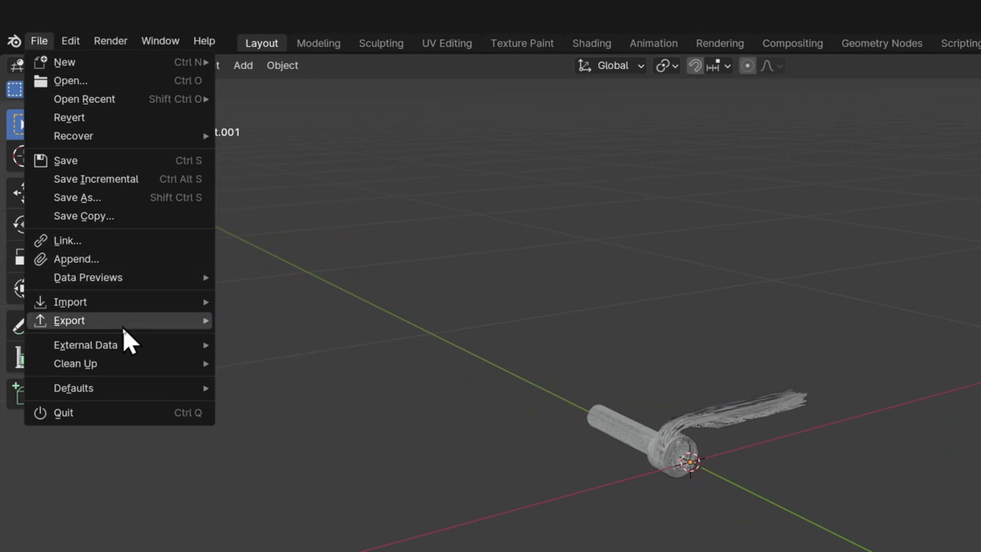
mouse_move(126, 343)
left_click(358, 384)
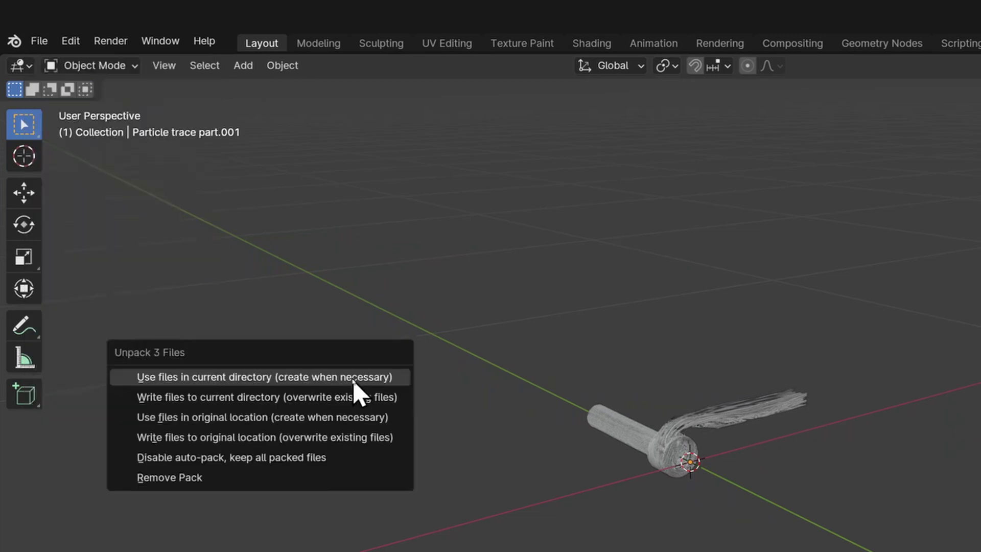
left_click(394, 402)
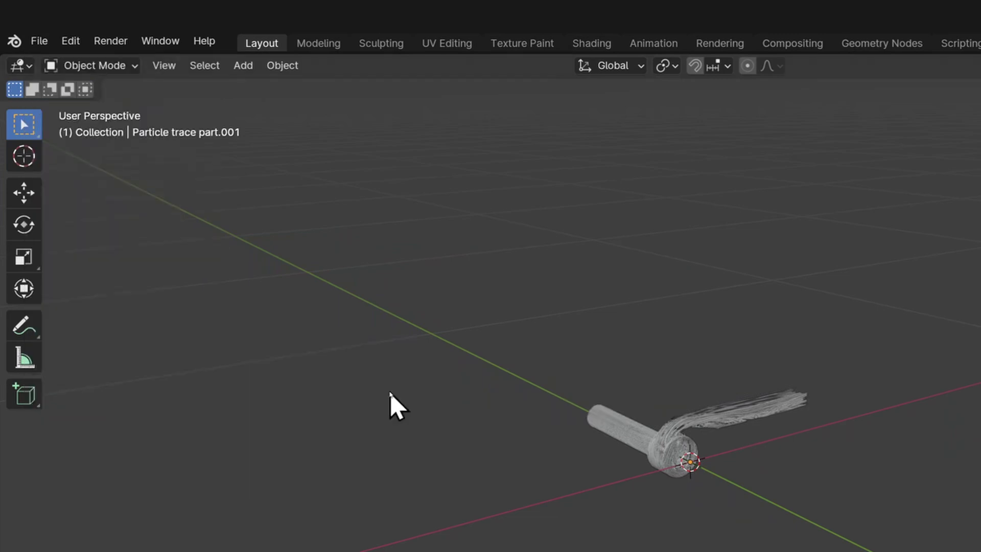
Export the scene as a Wavefront OBJ named blower-cfd.obj into the Vuforia CFD Tutorial folder.
left_click(40, 40)
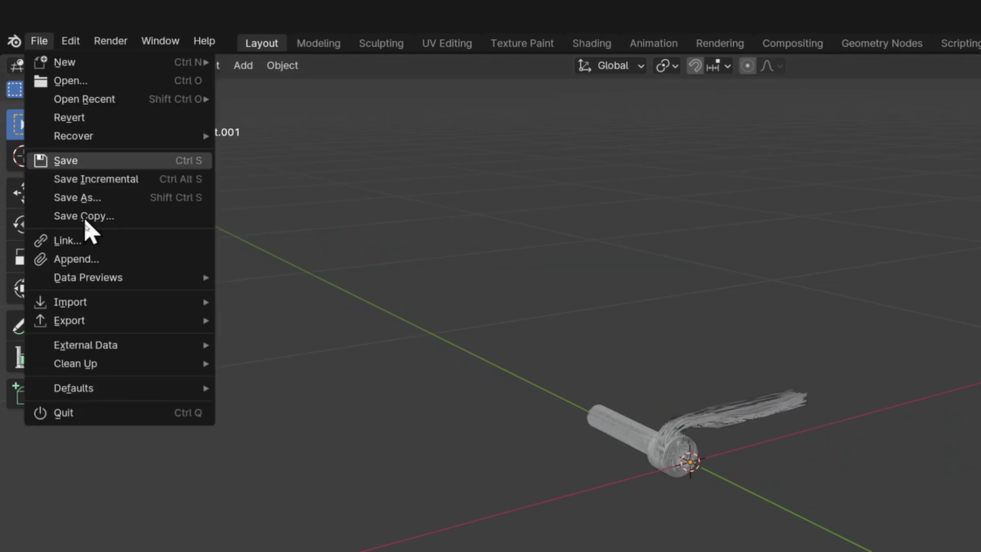
mouse_move(99, 322)
left_click(317, 413)
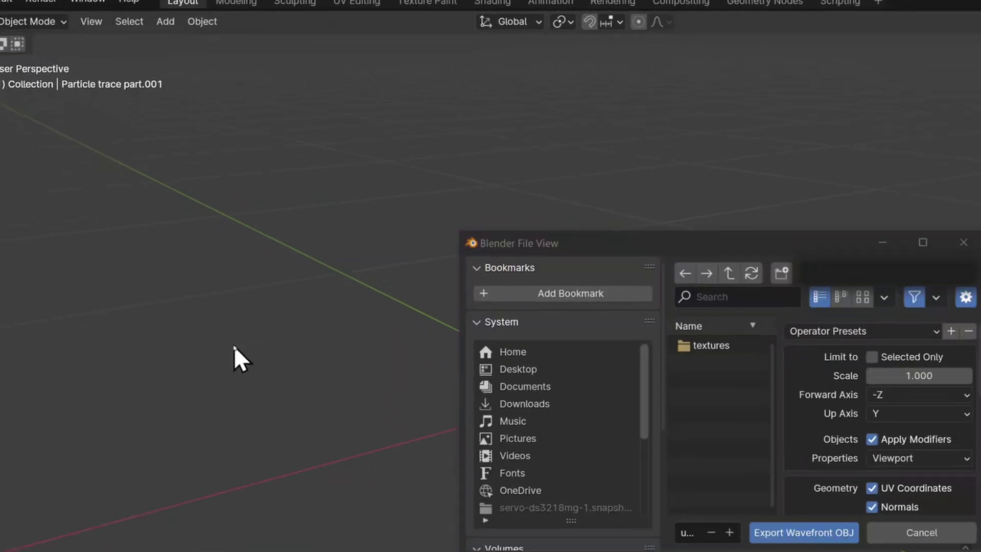
left_click_drag(808, 438, 856, 463)
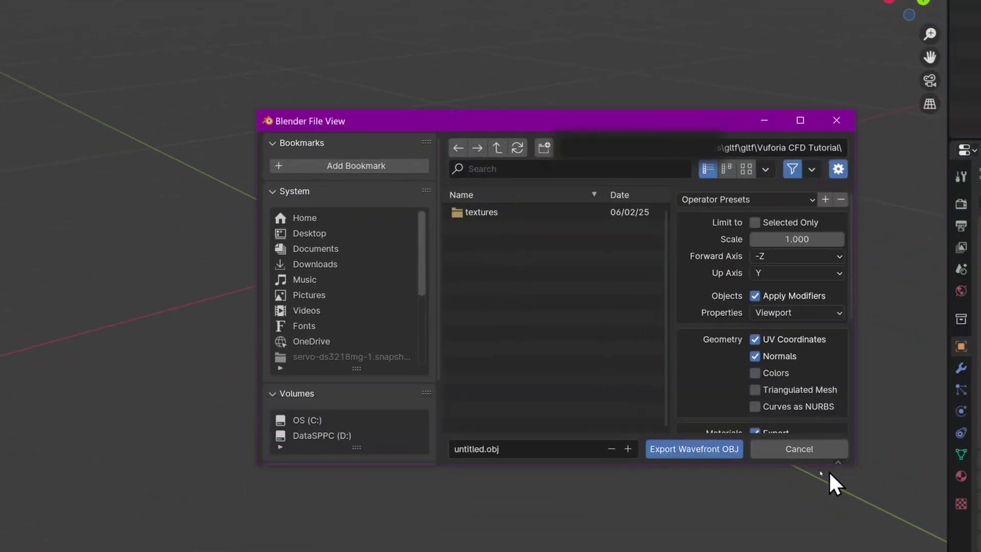
left_click(534, 446)
type("blower-cfd")
key("Return")
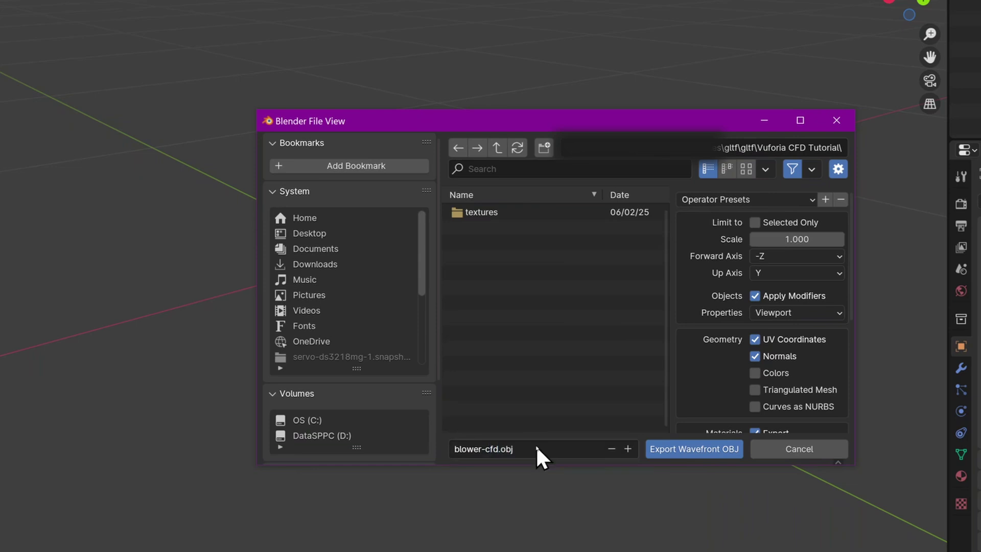
left_click(678, 447)
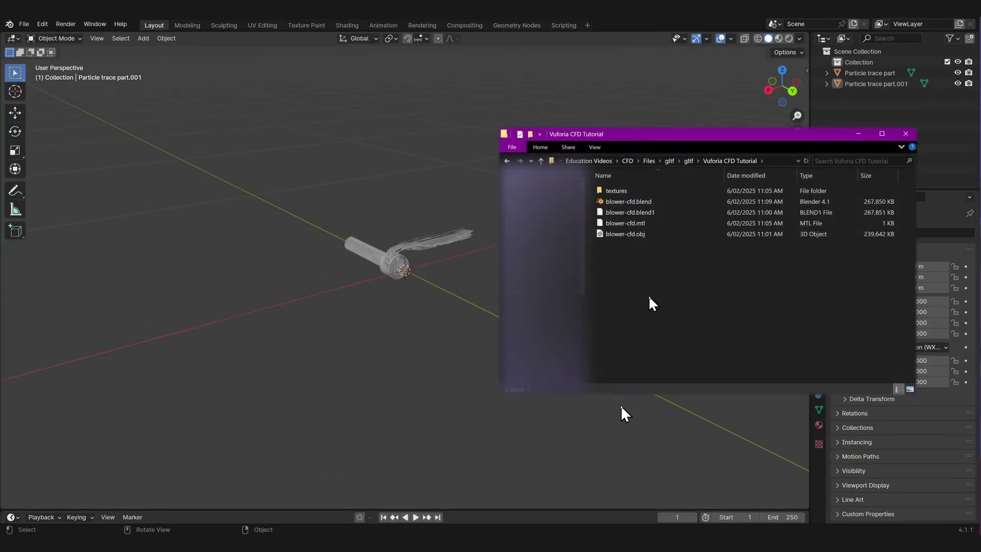
In File Explorer, open blower-cfd.mtl with Notepad++, check its map_Kd line and open the textures folder it points to.
left_click_drag(649, 294, 639, 190)
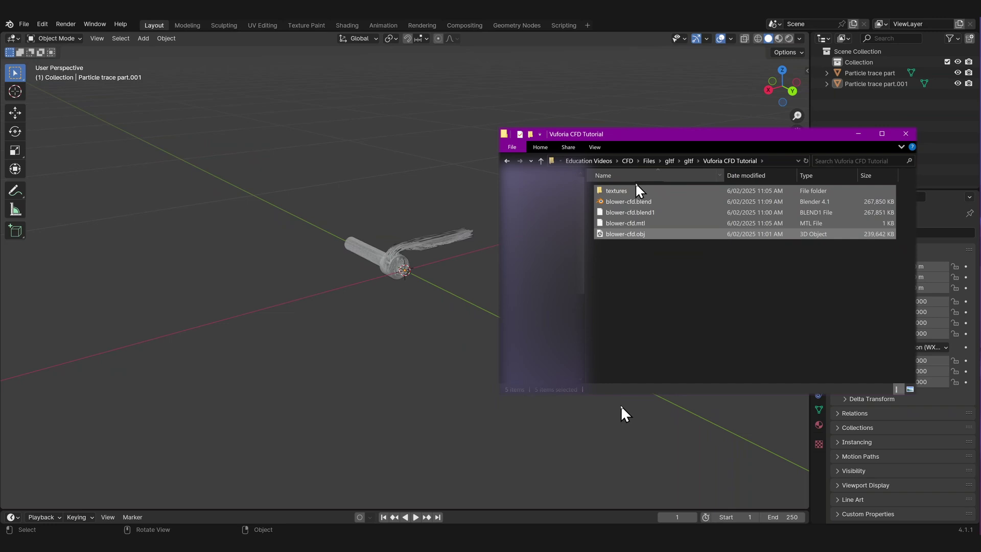
left_click(655, 263)
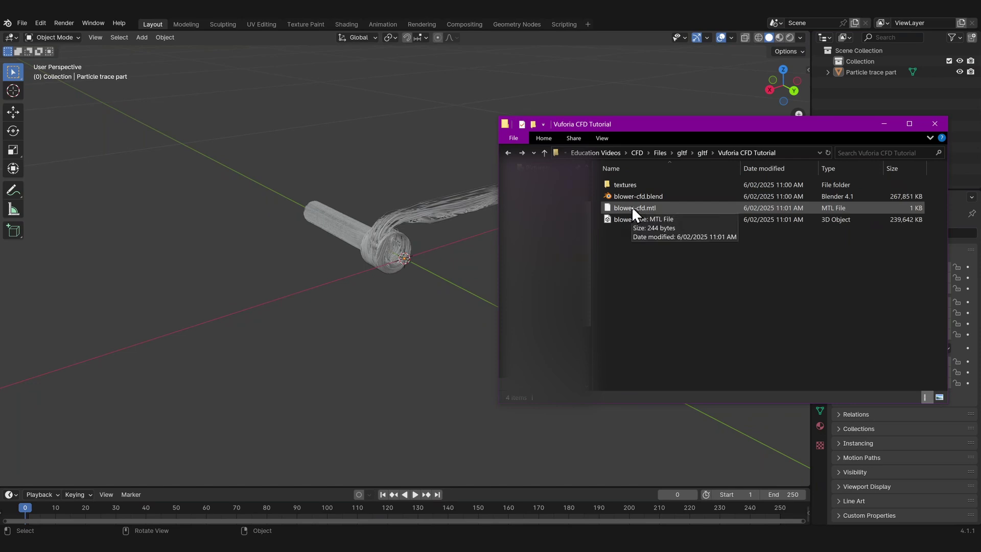
right_click(632, 207)
left_click(664, 276)
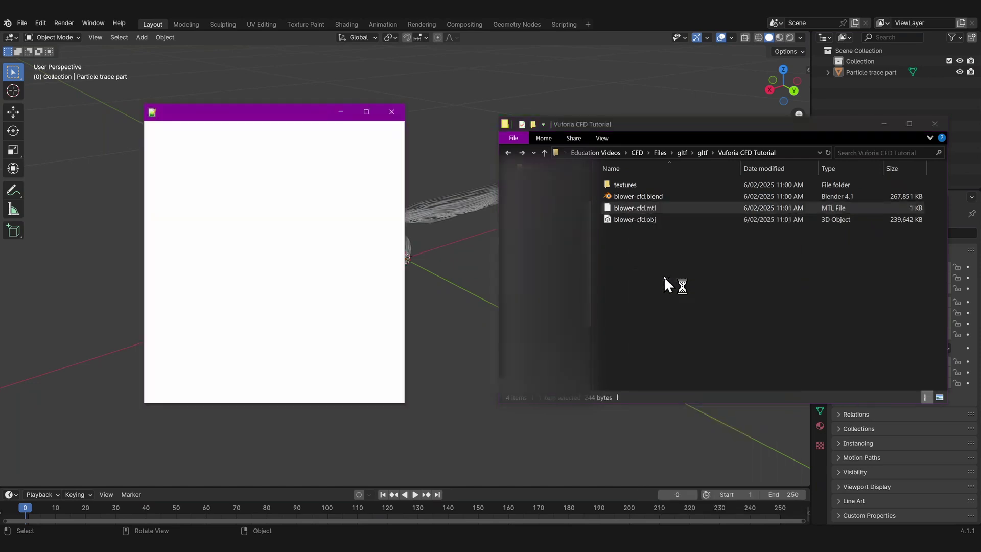
left_click_drag(317, 266, 162, 270)
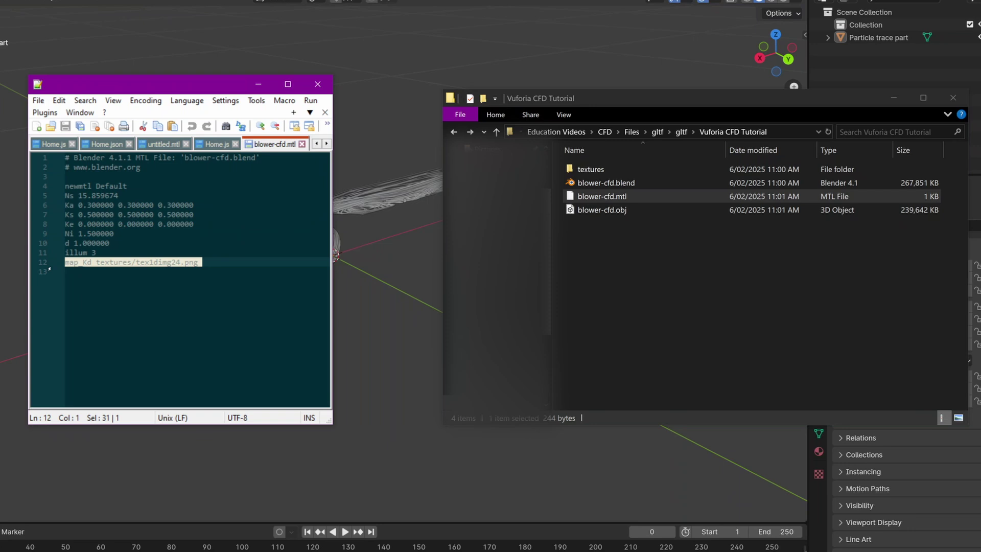
left_click(143, 281)
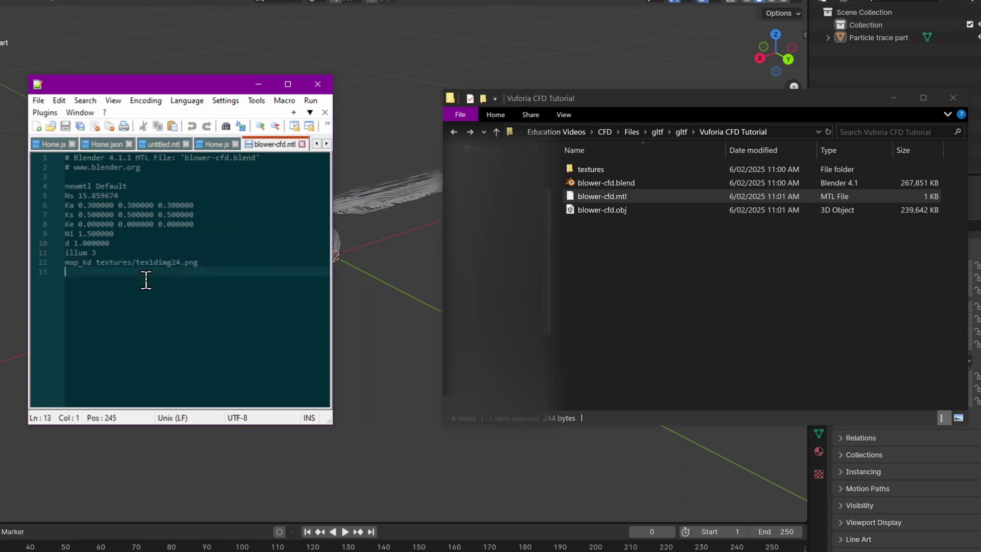
double_click(668, 168)
left_click(681, 267)
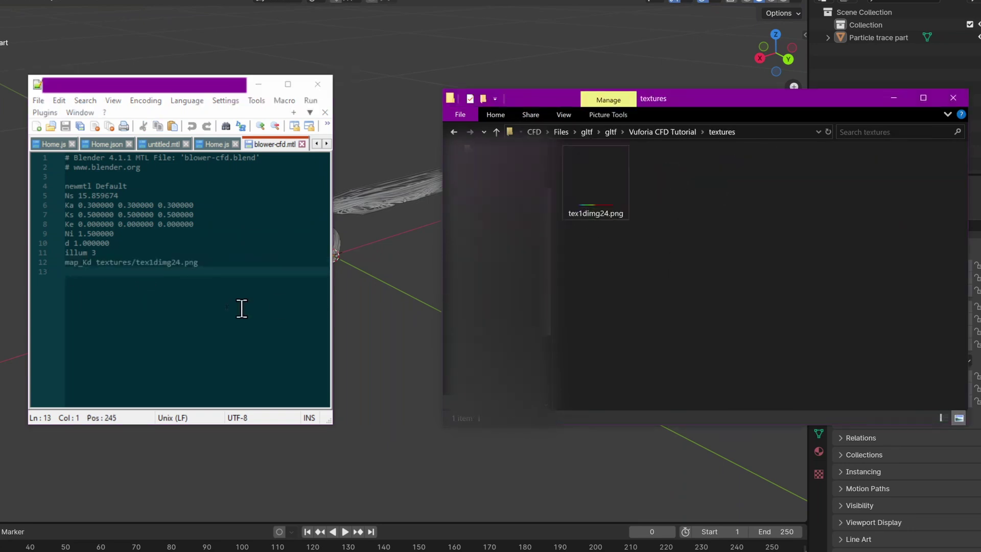
Replace the texture path on the map_Kd line of blower-cfd.mtl with colours.png and save the file.
left_click_drag(219, 261, 98, 266)
type("colours")
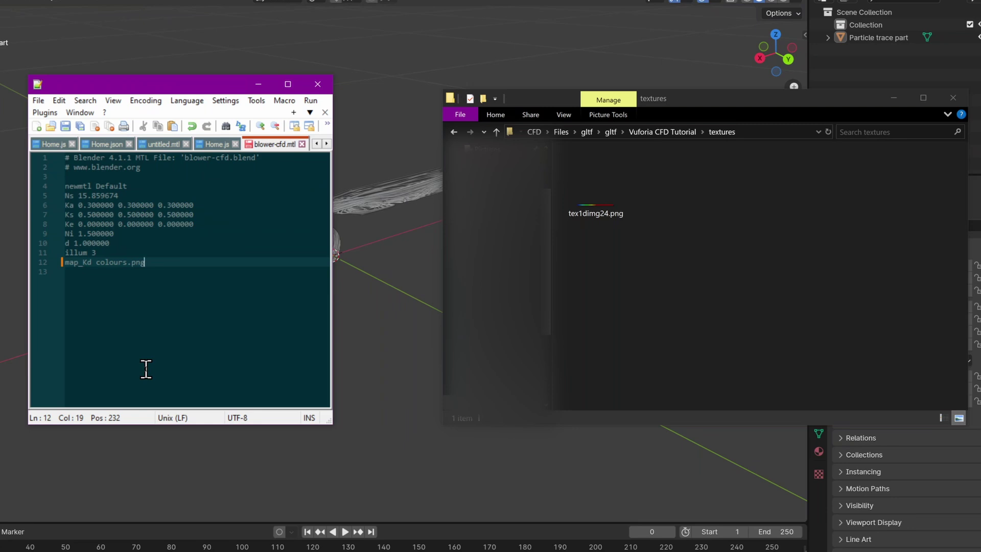
key("Down")
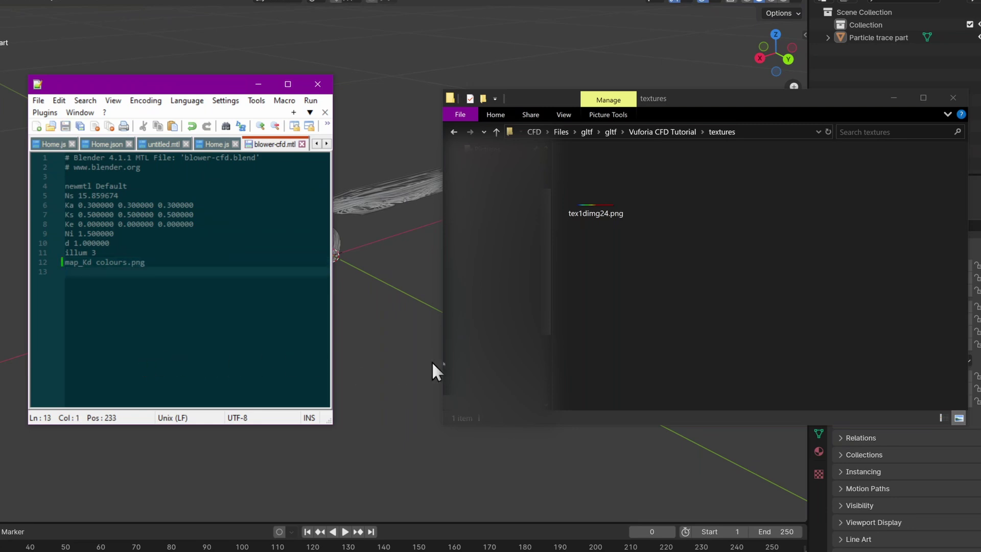
Rename the tex1dimg24.png image in the textures folder to colours.png.
left_click(598, 195)
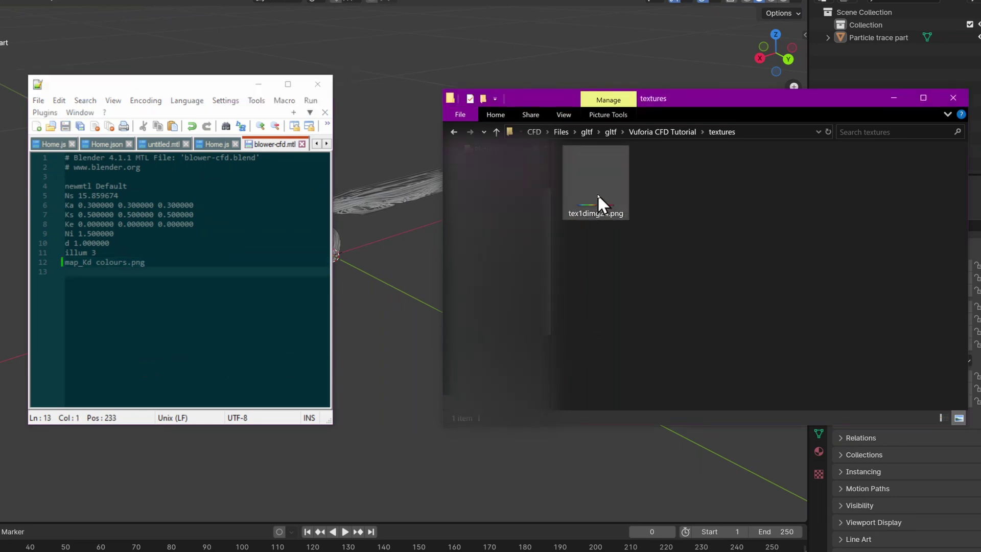
right_click(596, 179)
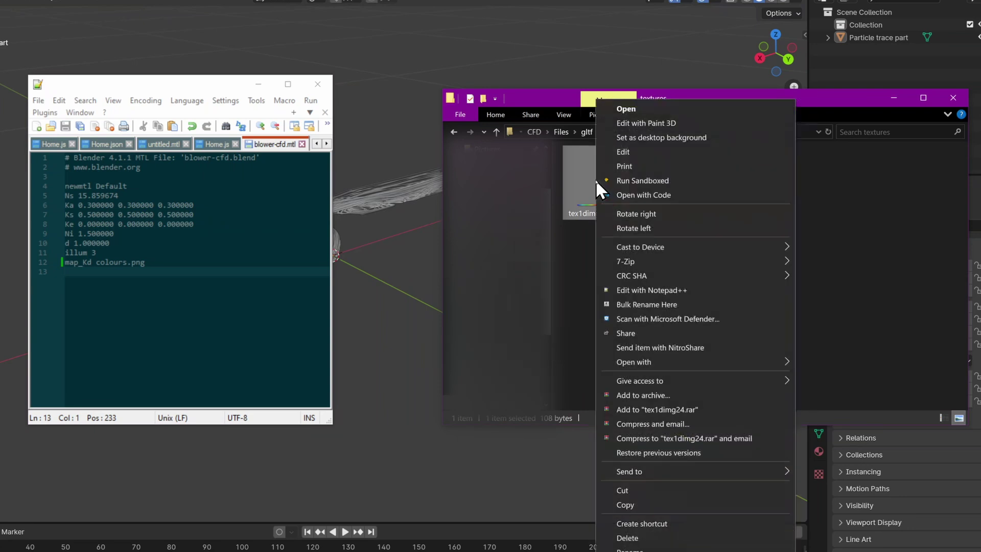
left_click(628, 548)
type("c")
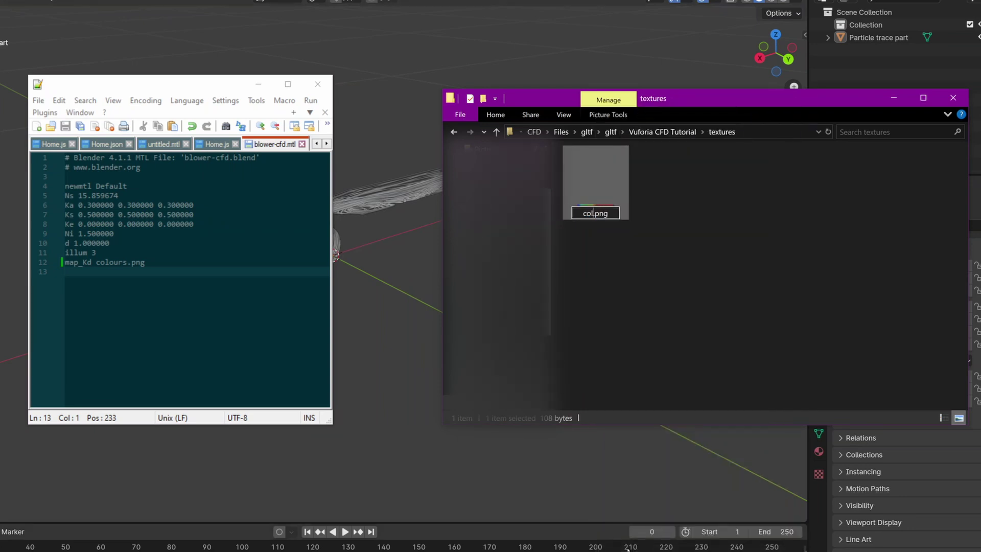
type("olours")
key("Return")
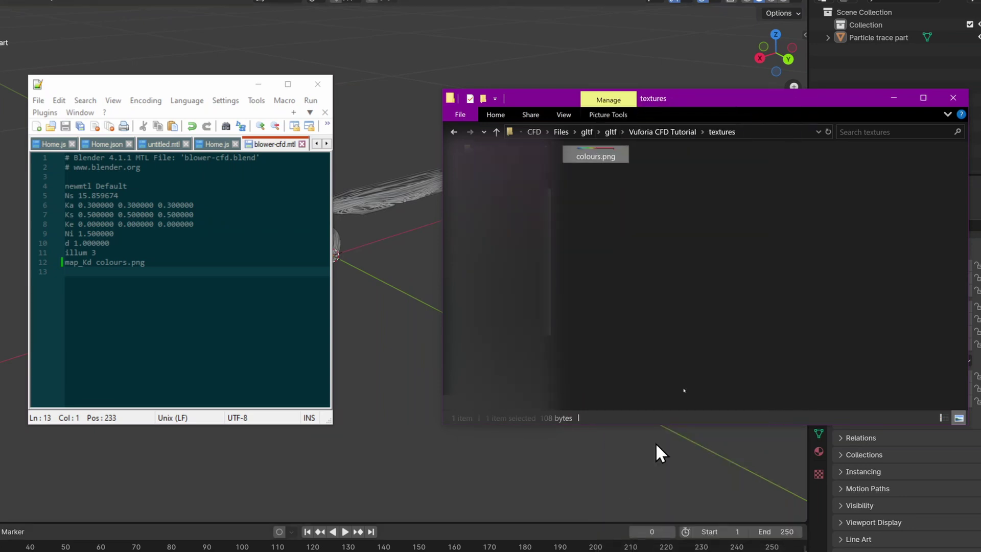
Move colours.png from the textures folder up into the Vuforia CFD Tutorial folder.
left_click_drag(649, 130, 653, 132)
left_click(661, 131)
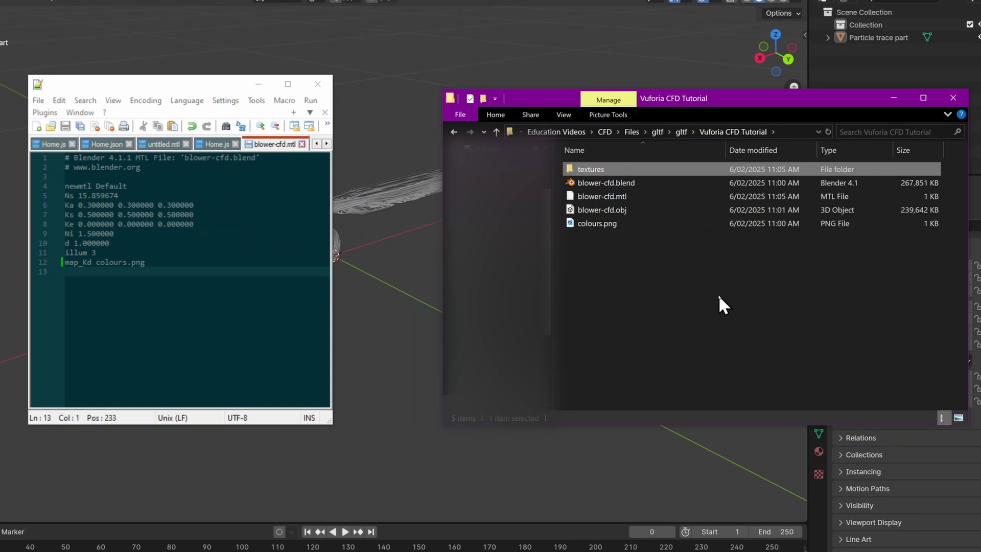
left_click(718, 294)
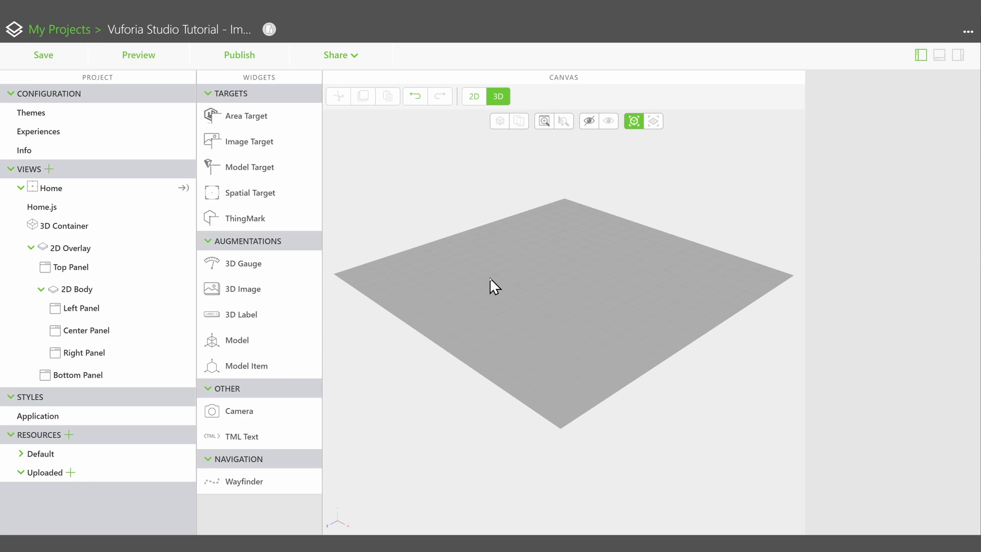
In Vuforia Studio, add blower-cfd.mtl and colours.png to the project's uploaded resources.
left_click(69, 435)
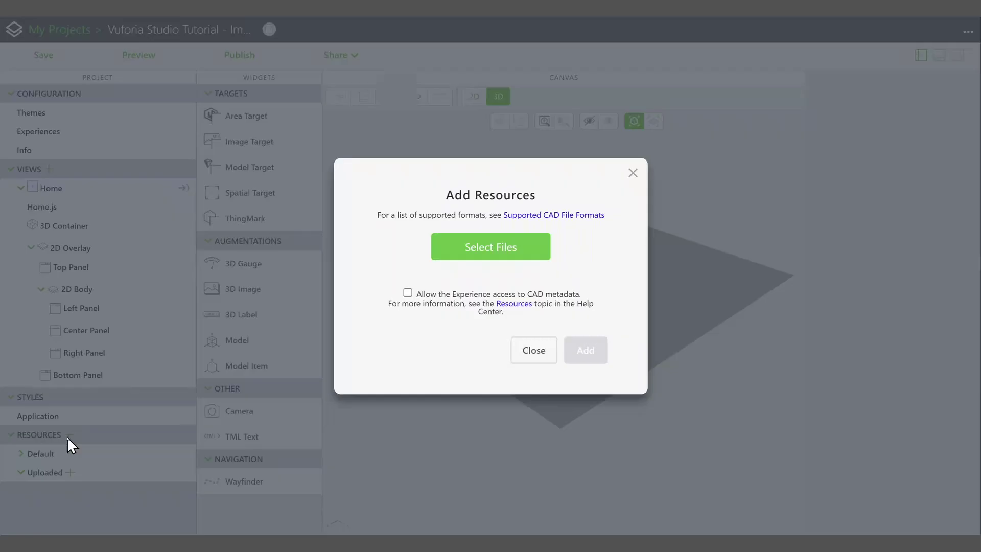
left_click(464, 255)
left_click(157, 161)
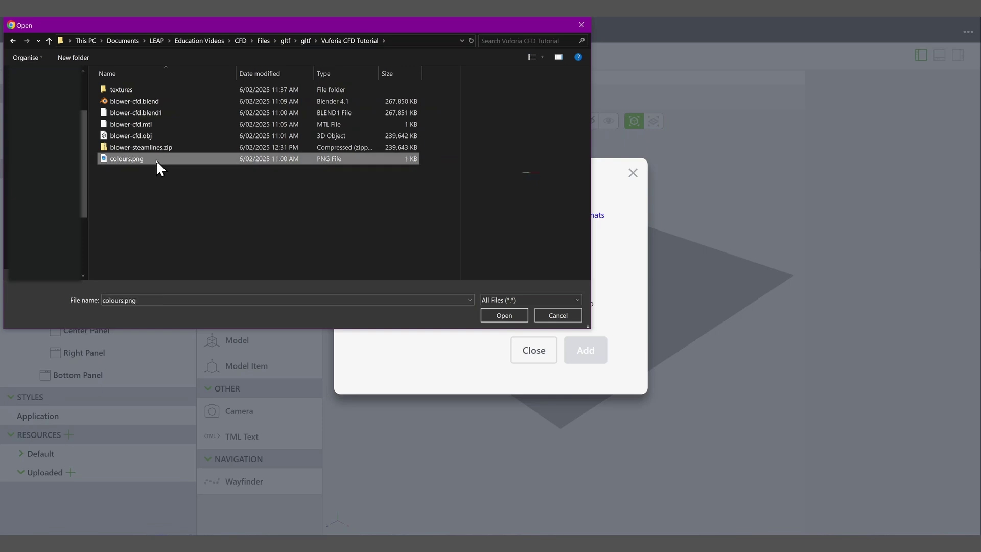
left_click(175, 123, "ctrl")
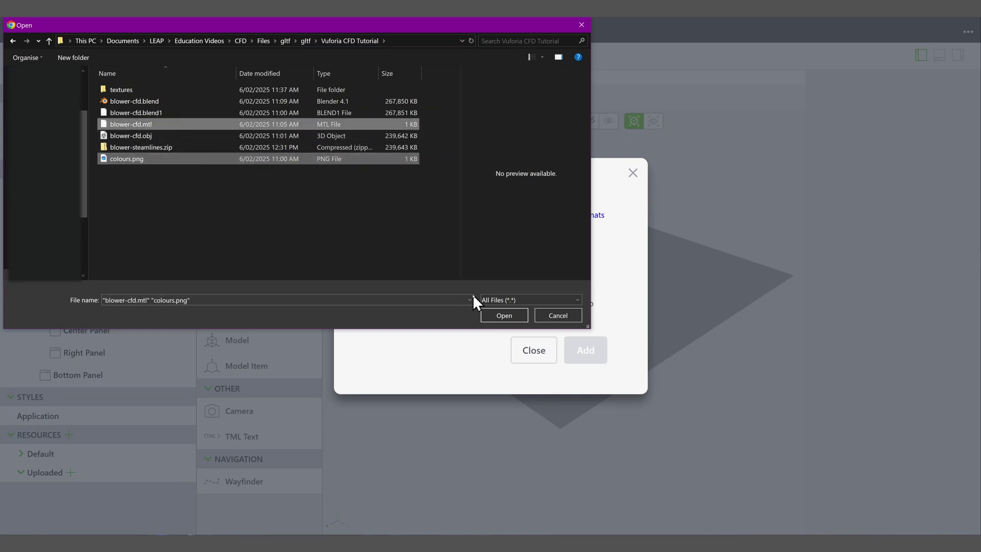
left_click(504, 316)
left_click(620, 379)
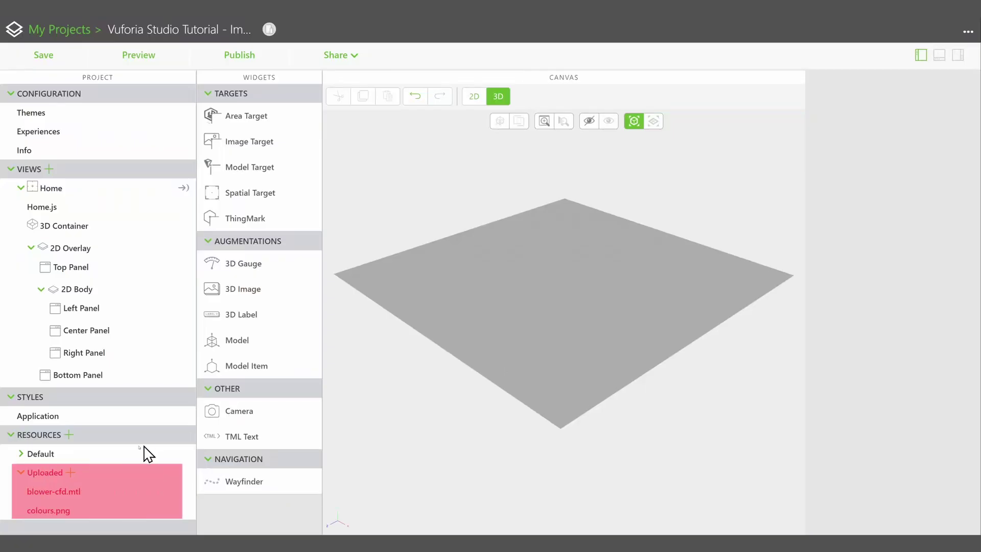
Import the blower-cfd.obj model from the Vuforia CFD Tutorial folder into the project's resources.
left_click(69, 435)
left_click(452, 245)
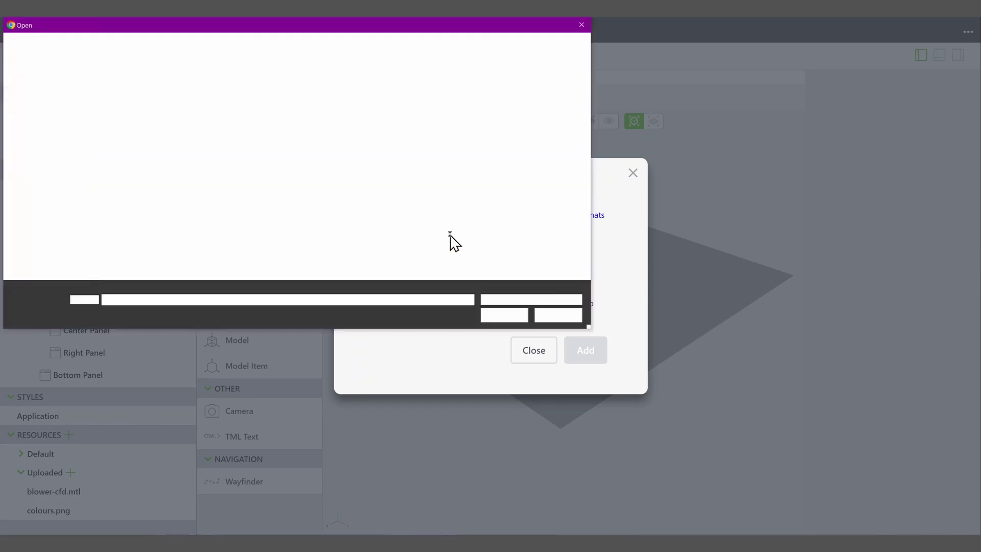
left_click(174, 134)
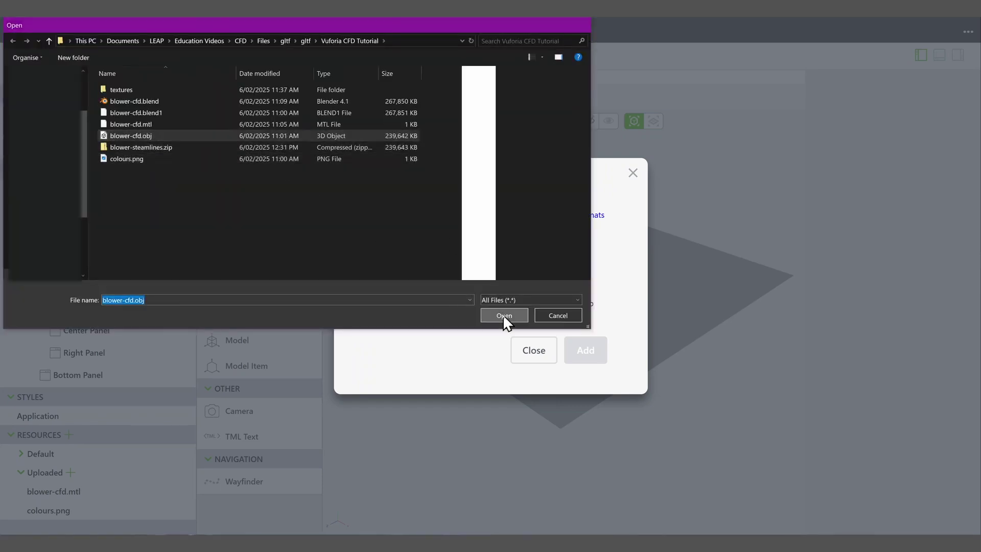
left_click(504, 315)
left_click(622, 387)
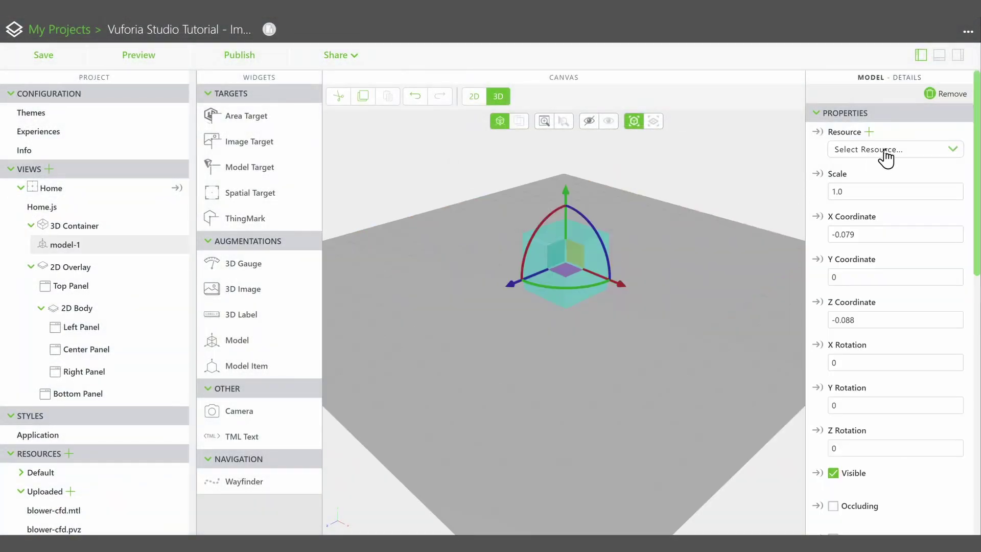
Assign blower-cfd.pvz as the resource of the Model widget in the 3D canvas.
left_click(886, 151)
left_click(891, 219)
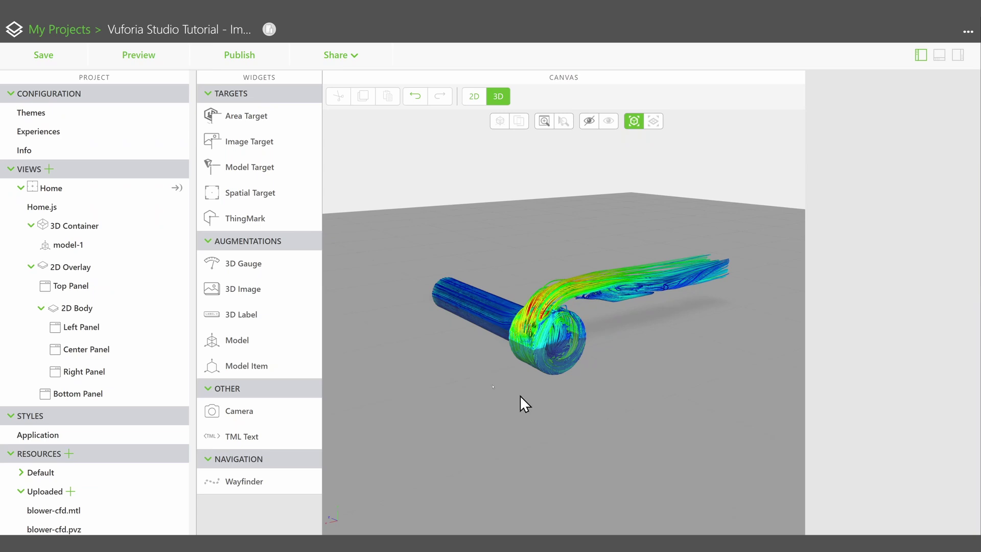
Add a second Model widget beside the streamlines and assign ac-40.pvz as its resource.
left_click_drag(235, 350, 465, 359)
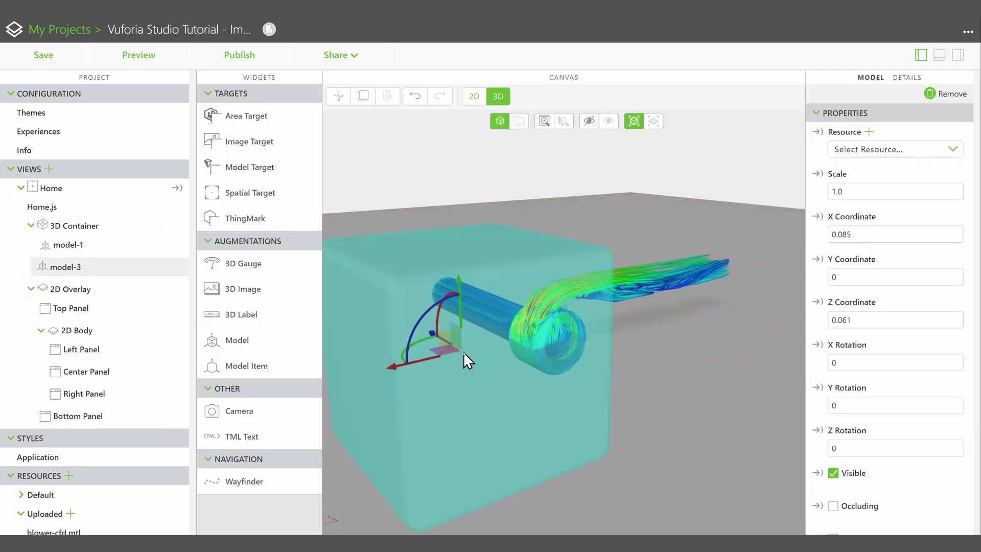
left_click(846, 151)
left_click(870, 228)
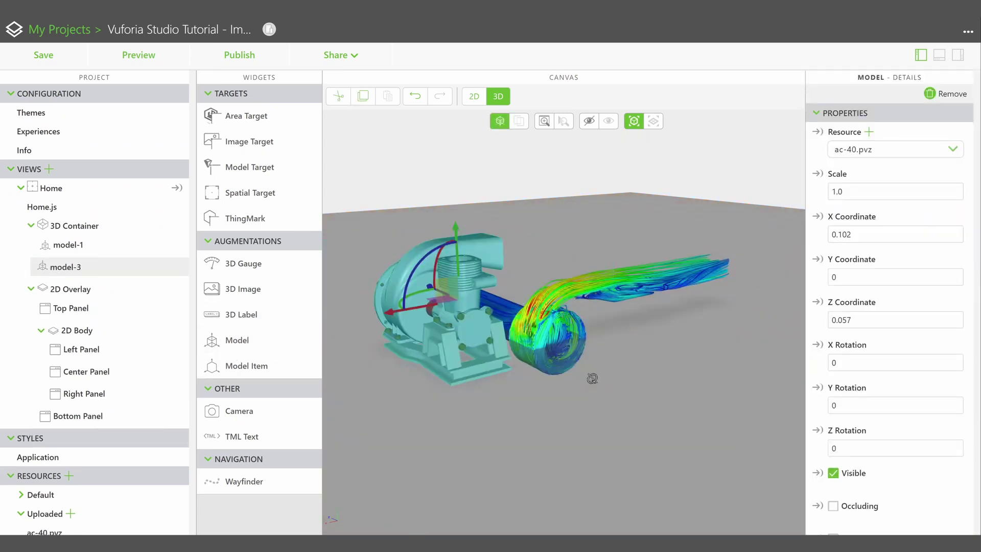
Set the X and Z coordinates of the ac-40.pvz blower model to 0.
middle_click_drag(592, 379, 629, 389)
middle_click_drag(476, 353, 547, 357)
left_click_drag(864, 235, 774, 231)
type("0")
left_click_drag(864, 320, 786, 318)
type("0")
Raise the blower-cfd.pvz streamlines vertically to line up with the blower housing, setting the Y coordinate to 0.039.
middle_click_drag(680, 343, 734, 346)
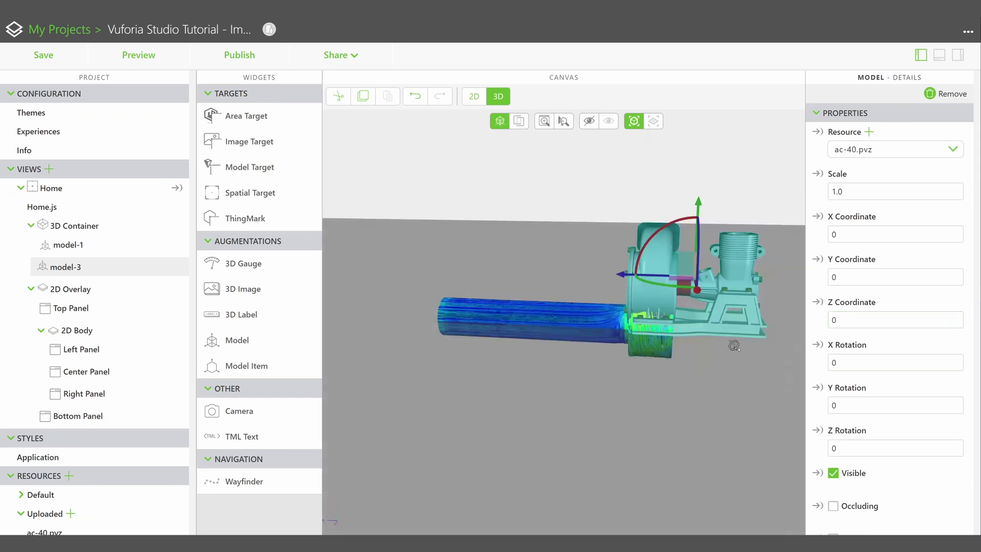
left_click(576, 227)
middle_click_drag(576, 228, 501, 235)
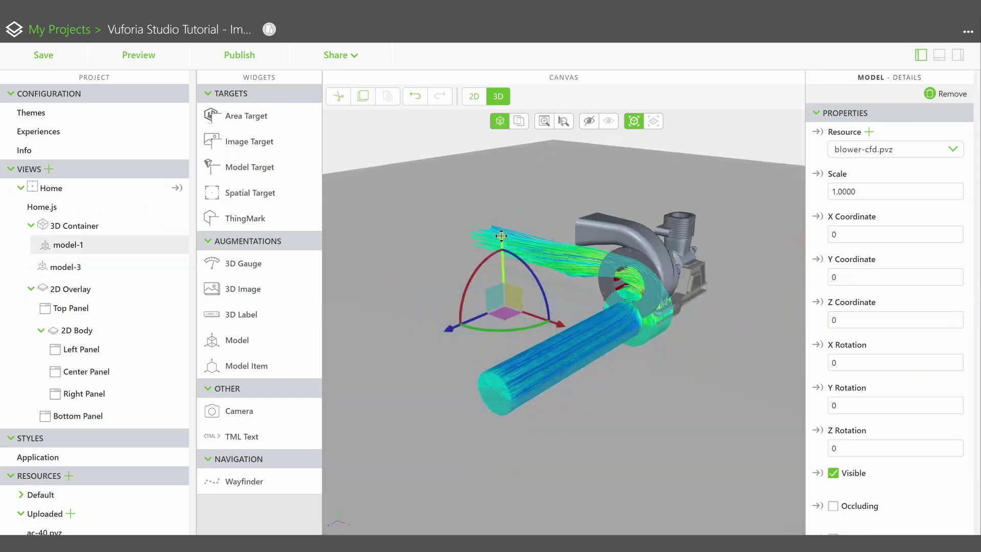
left_click_drag(501, 235, 504, 196)
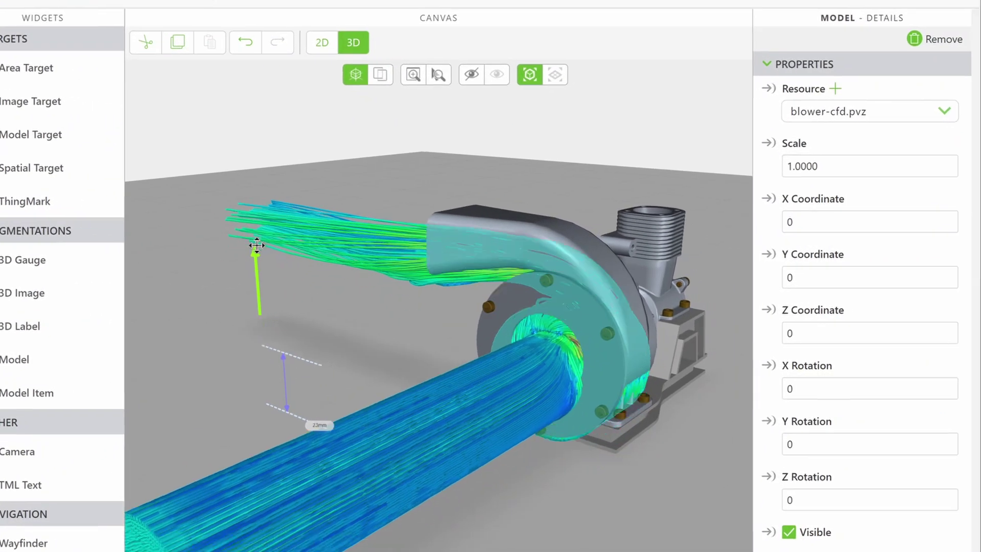
left_click_drag(257, 245, 257, 245)
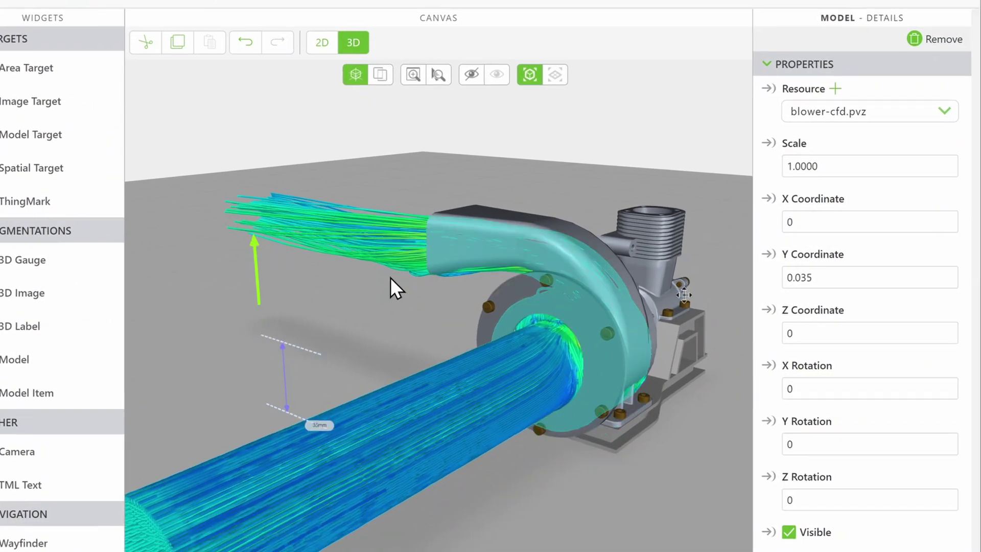
left_click(846, 277)
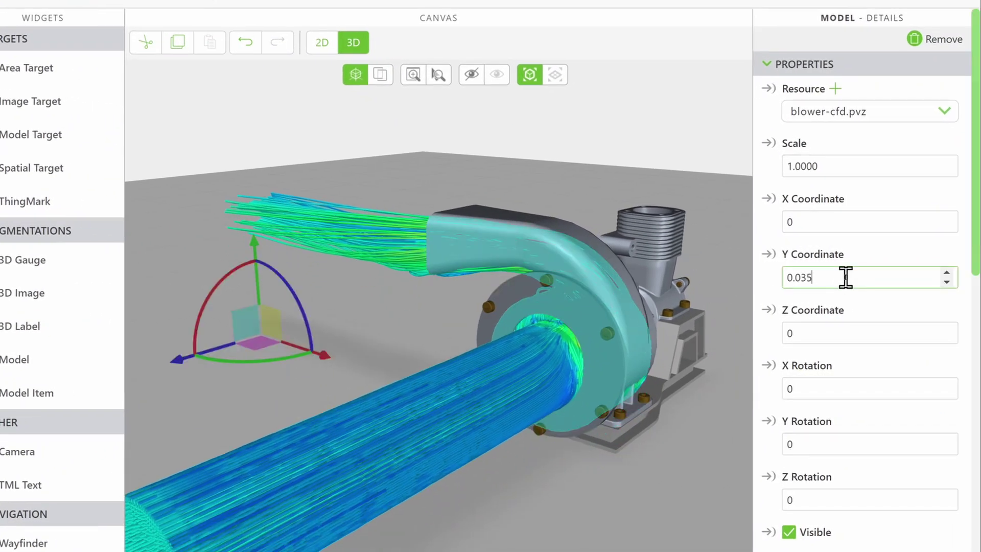
type("9")
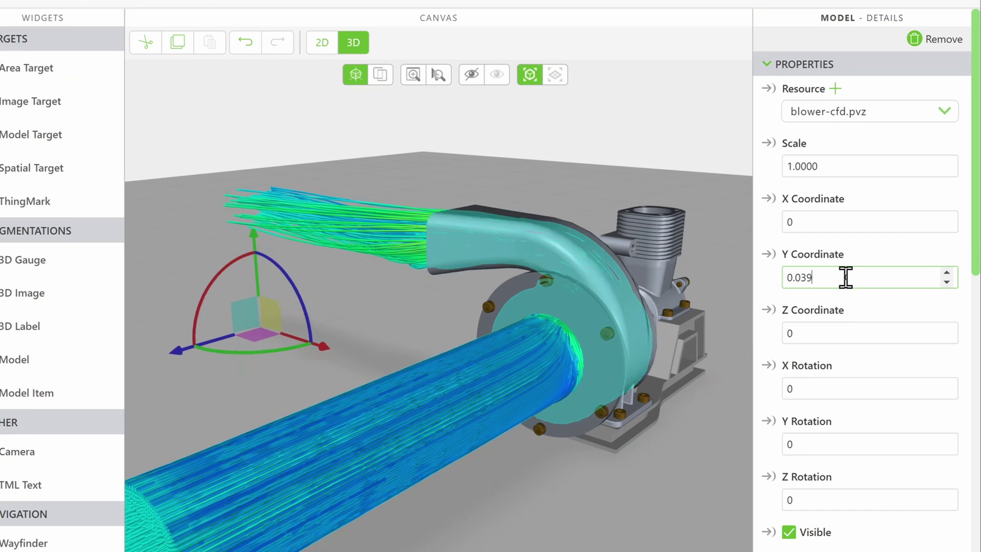
left_click(725, 260)
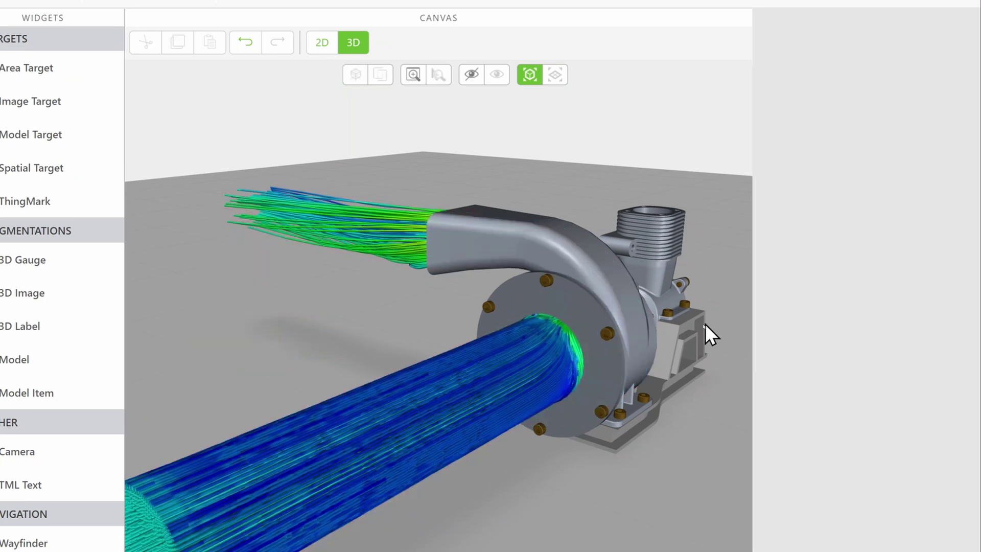
Lower the opacity of the ac-40.pvz blower model so it is semi-transparent and inspect the streamlines inside it.
left_click(695, 329)
scroll(880, 442, "down", 2)
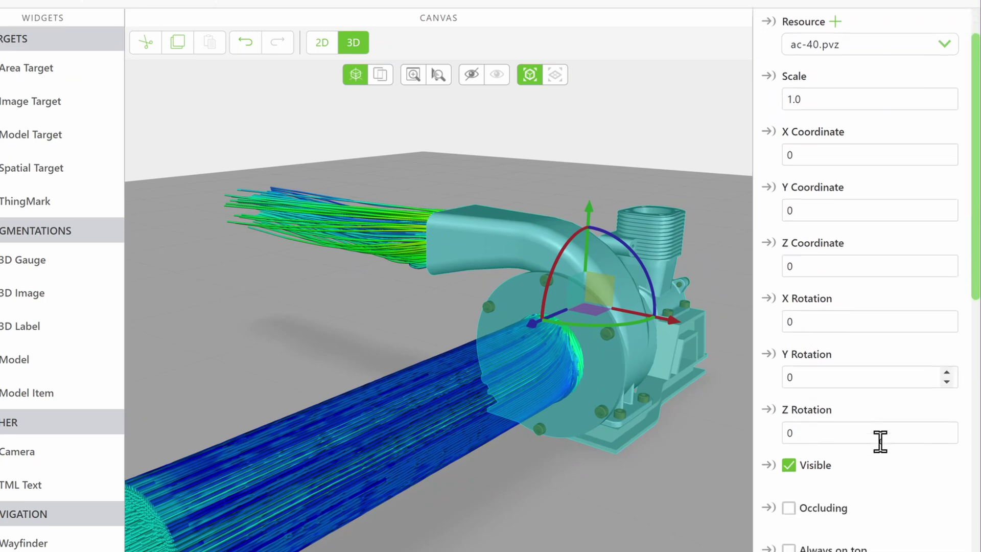
scroll(880, 442, "down", 3)
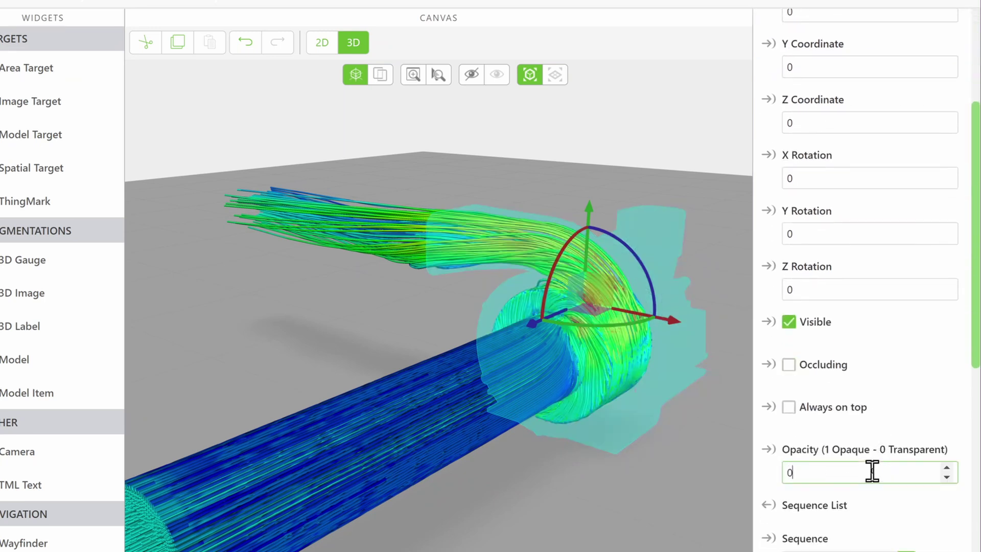
left_click(664, 473)
left_click_drag(664, 473, 557, 378)
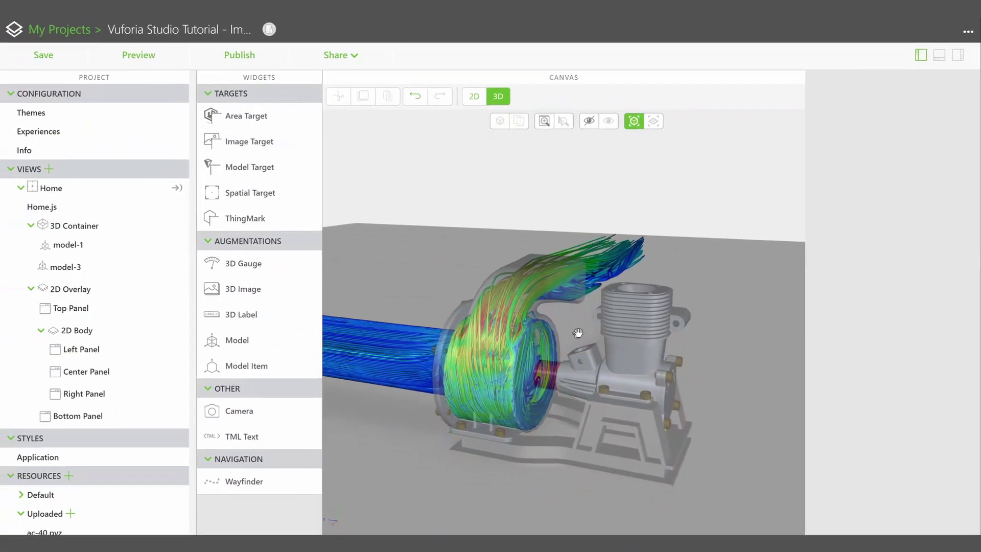
left_click_drag(578, 332, 615, 320)
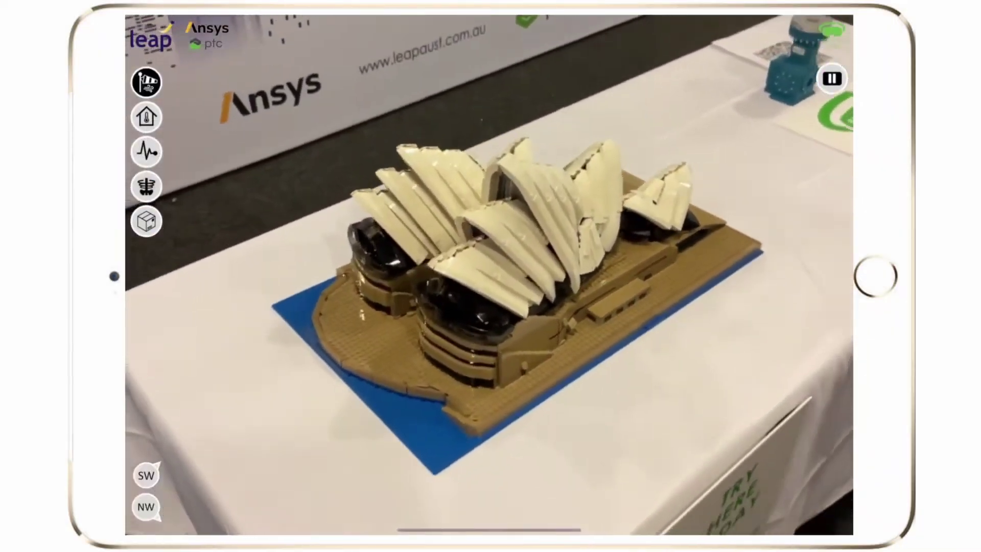
Switch to the tablet AR experience and display the SW wind streamlines over the opera house model.
left_click(146, 475)
left_click(208, 476)
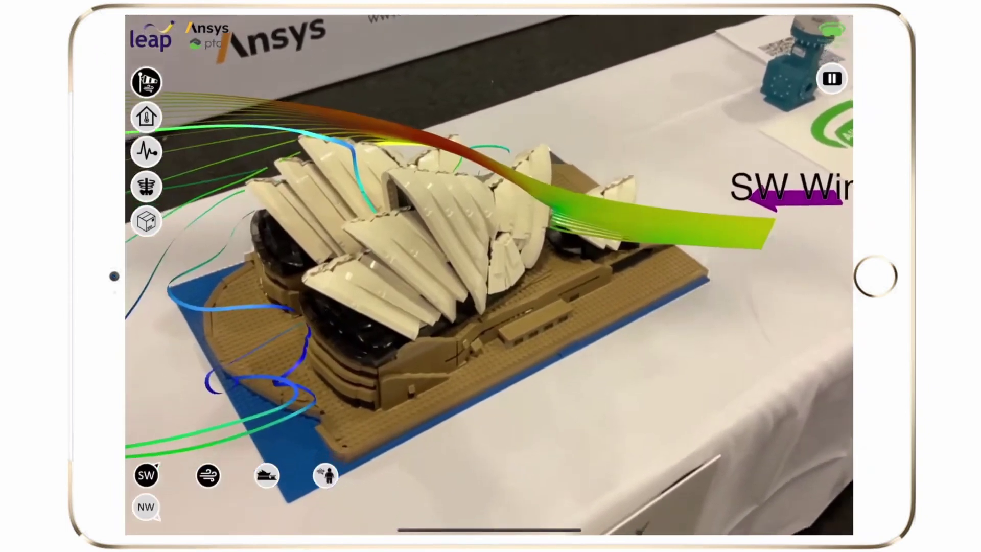